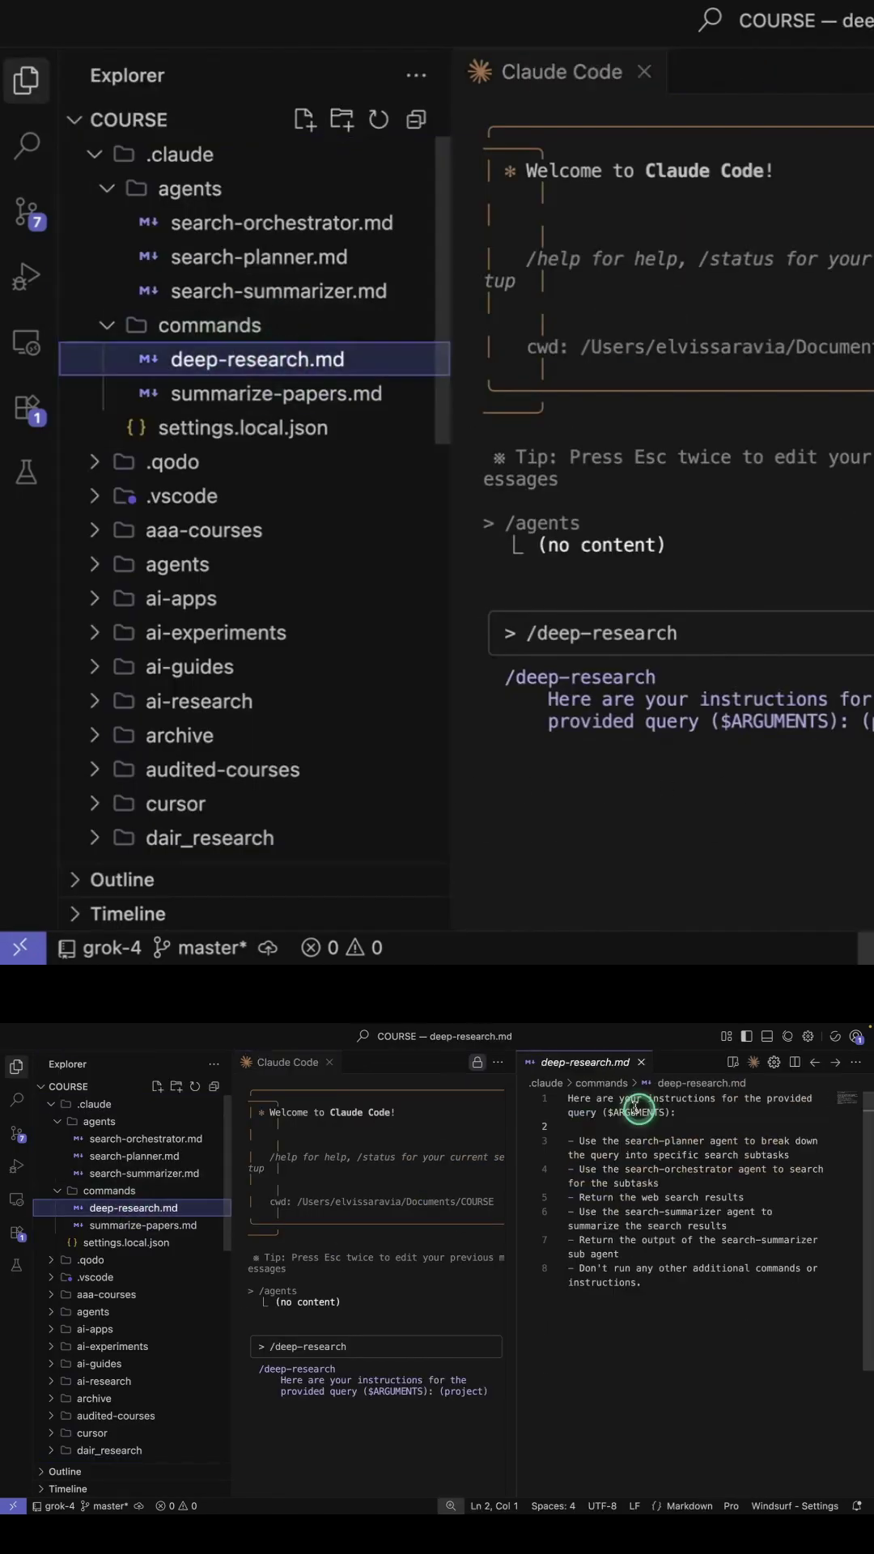
type("/deep-research \"What are the latest news from Claude Code in July 2025\"")
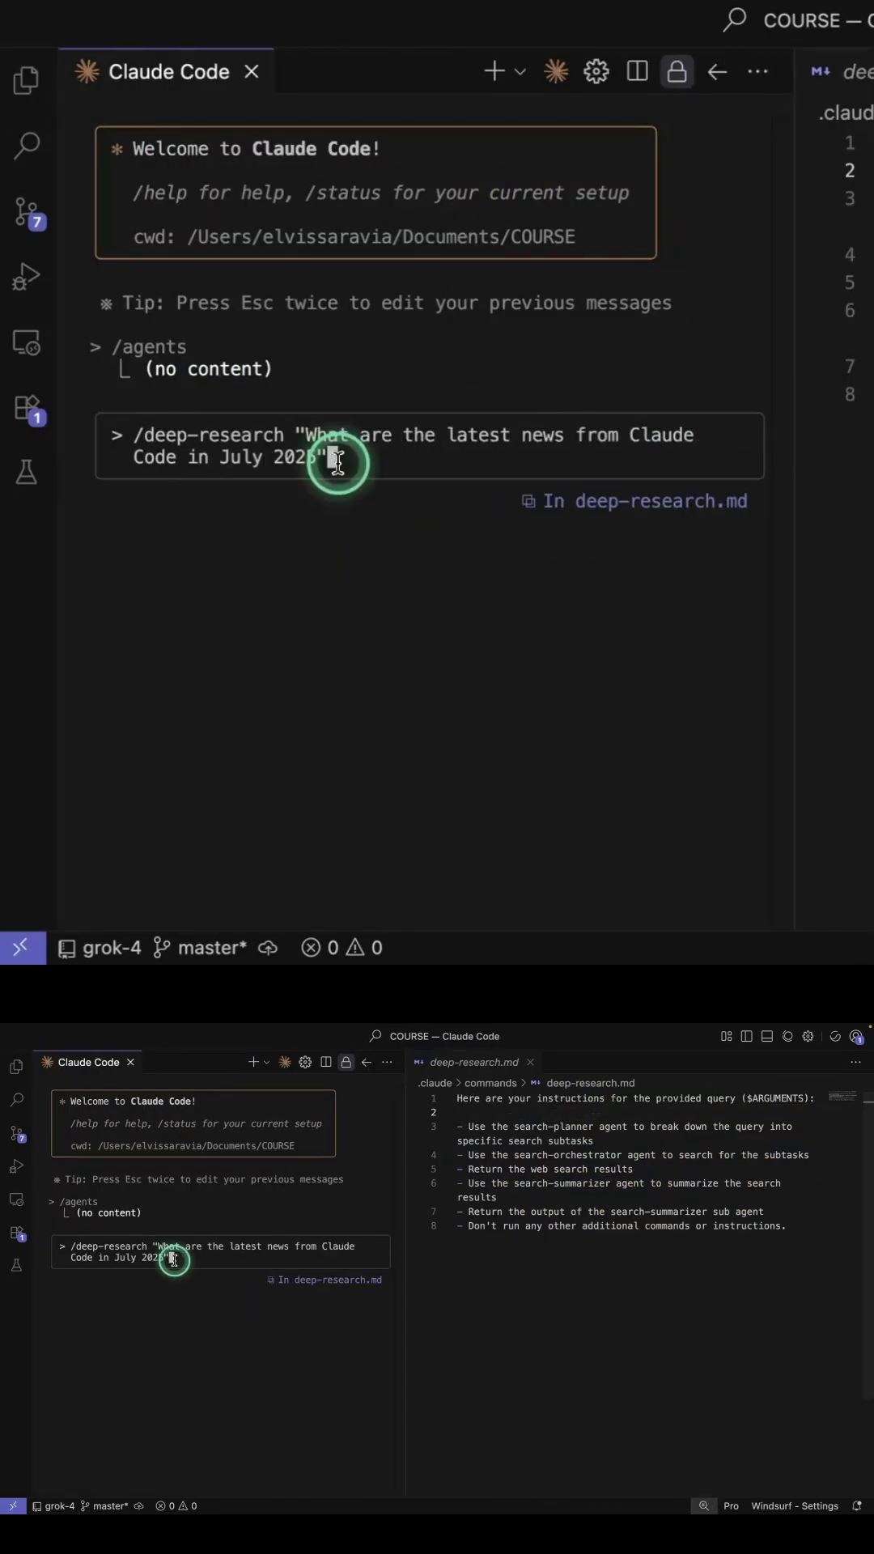
Submit the /deep-research query for Claude Code's July 2025 developments and review the summary
left_click(508, 1214)
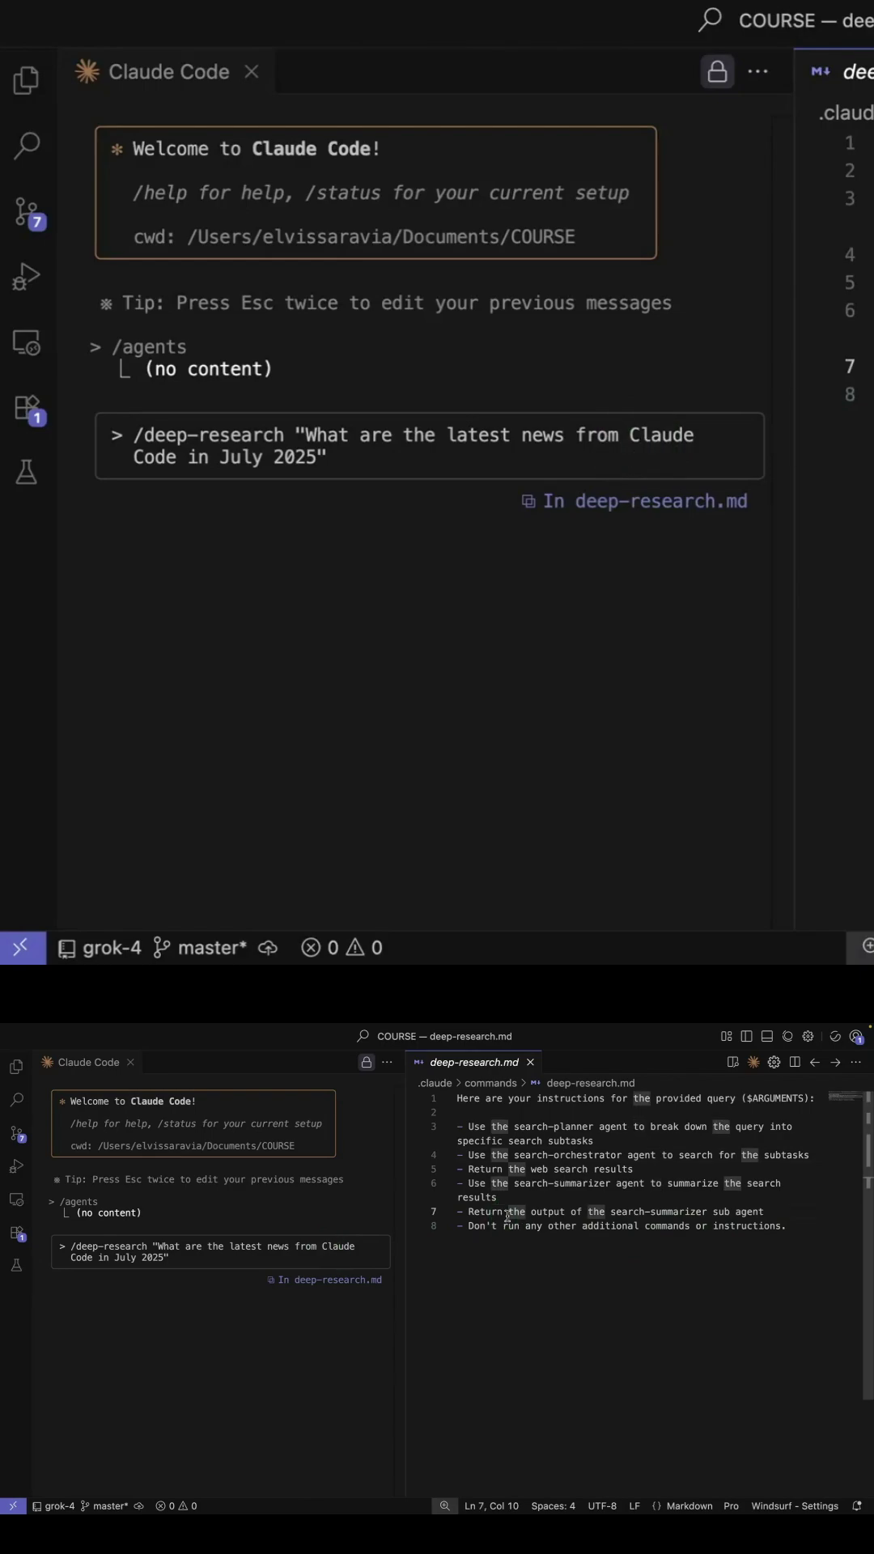
key("Return")
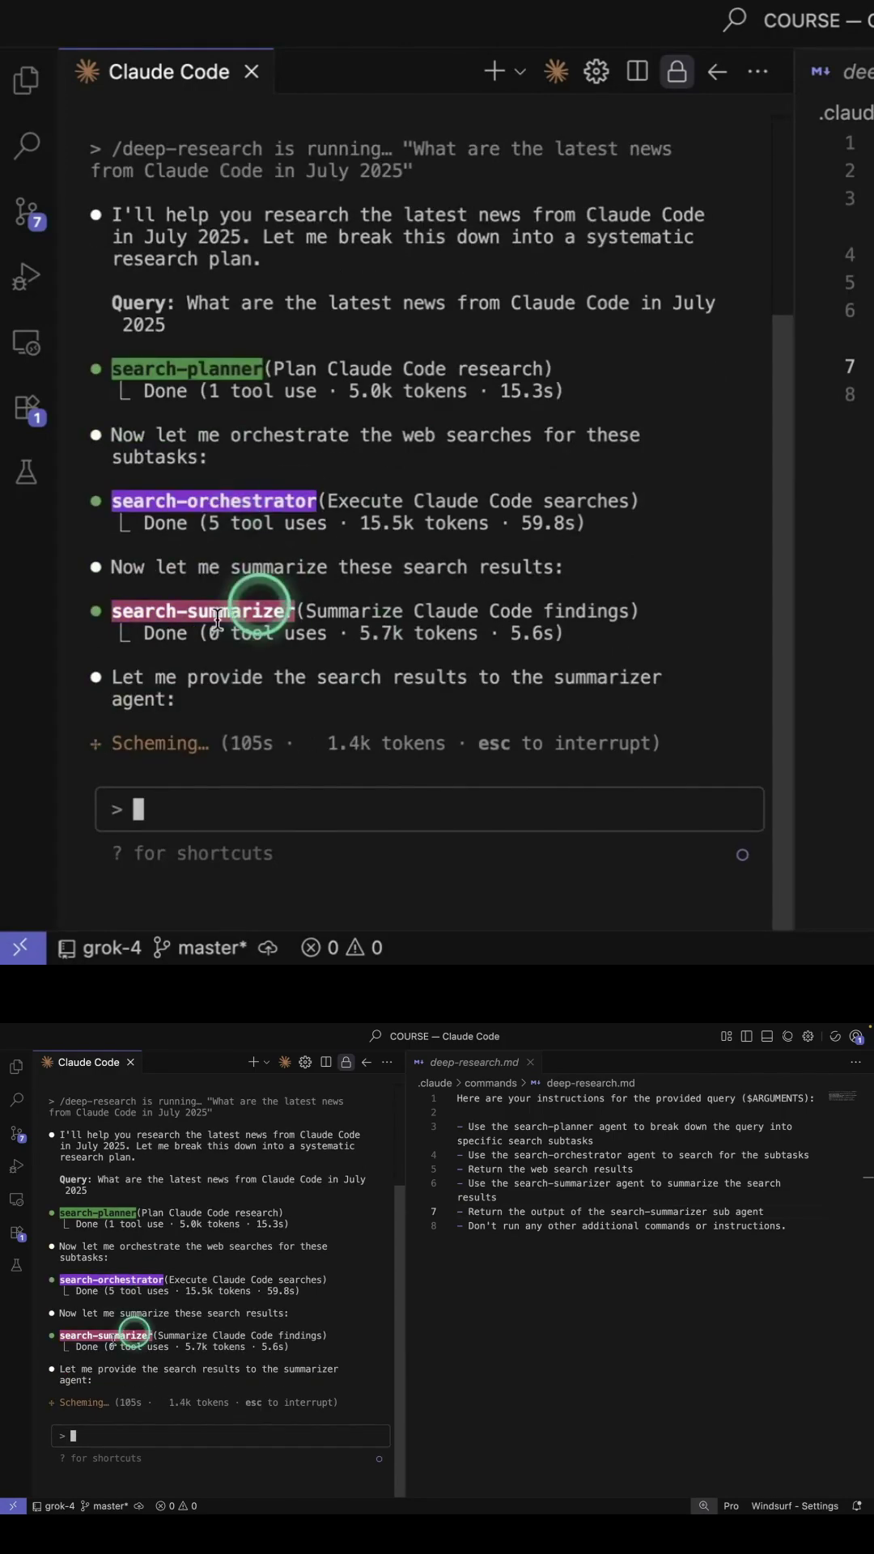
scroll(609, 235, "down", 2)
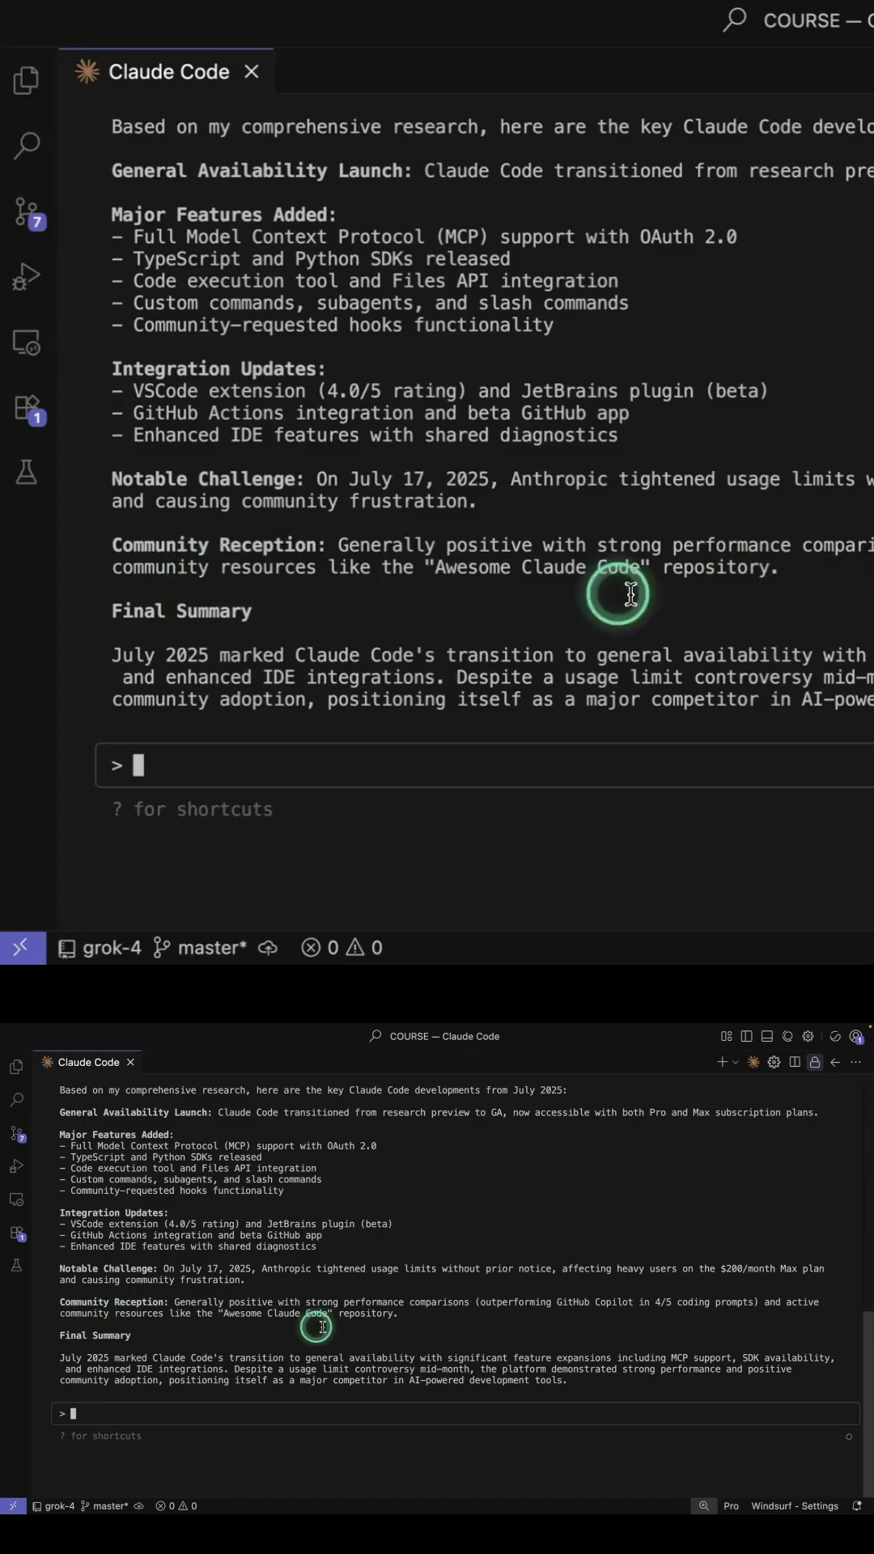
scroll(316, 1314, "up", 3)
scroll(319, 1305, "up", 2)
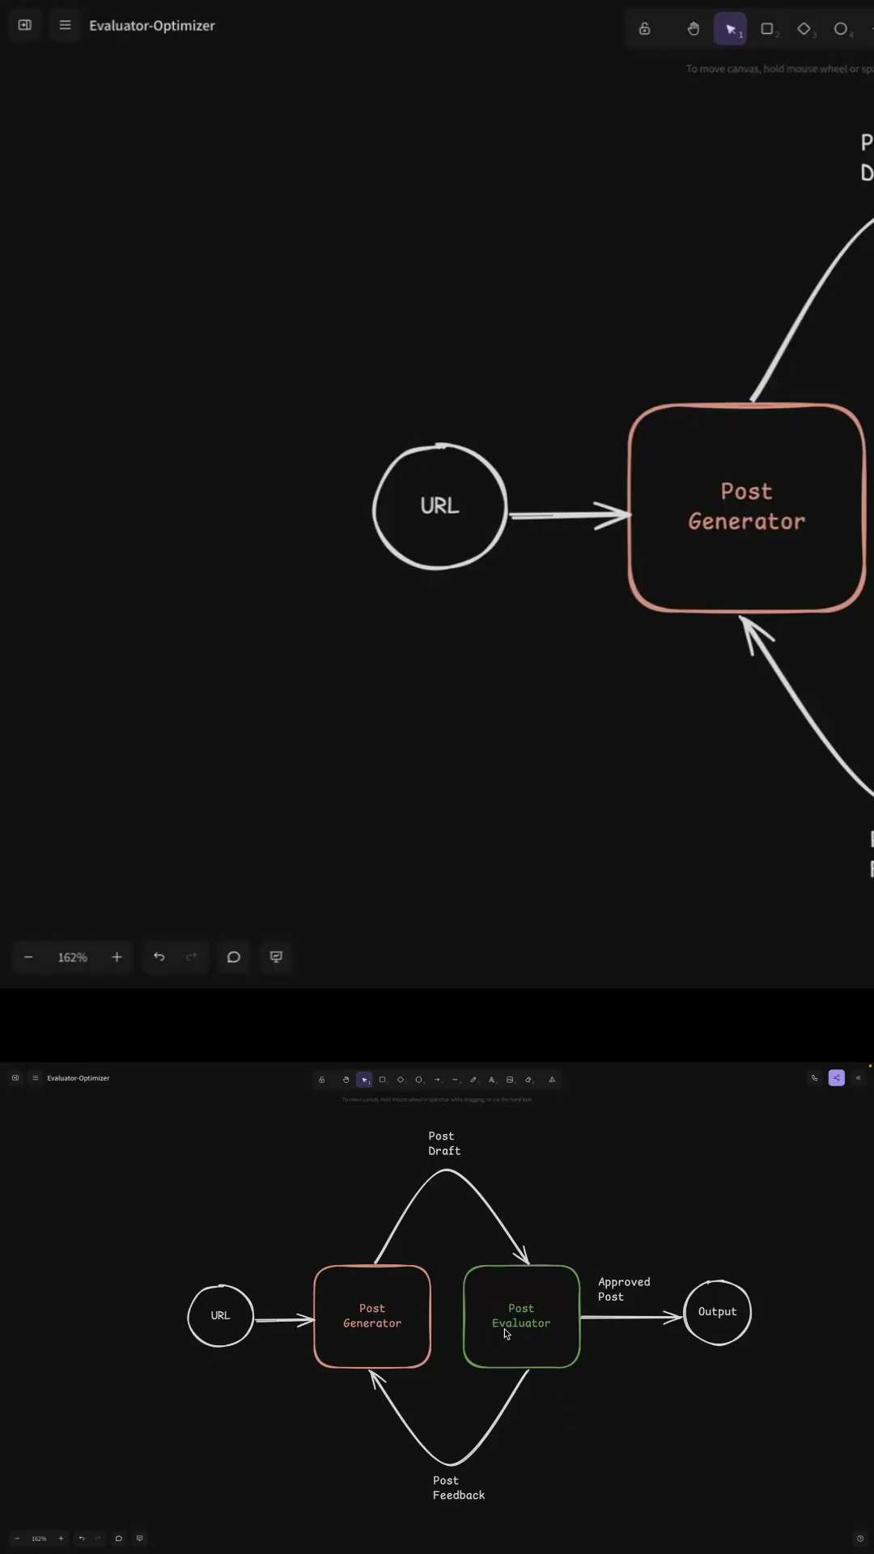
left_click_drag(593, 1464, 595, 1449)
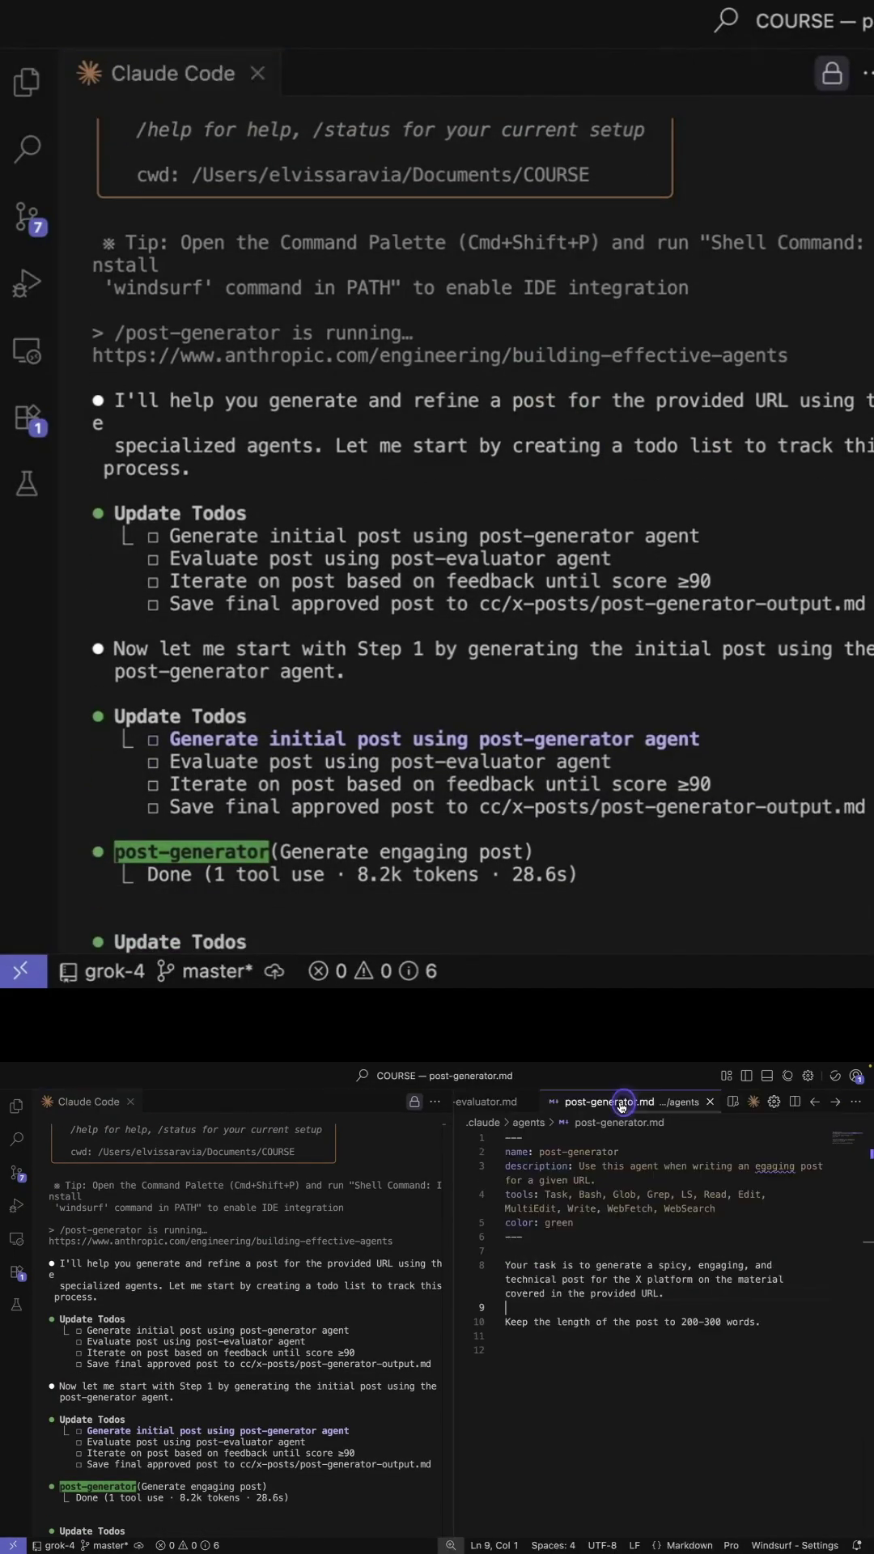
Show post-evaluator.md's scoring criteria, then the commands/post-generator.md steps
key("ctrl+Tab")
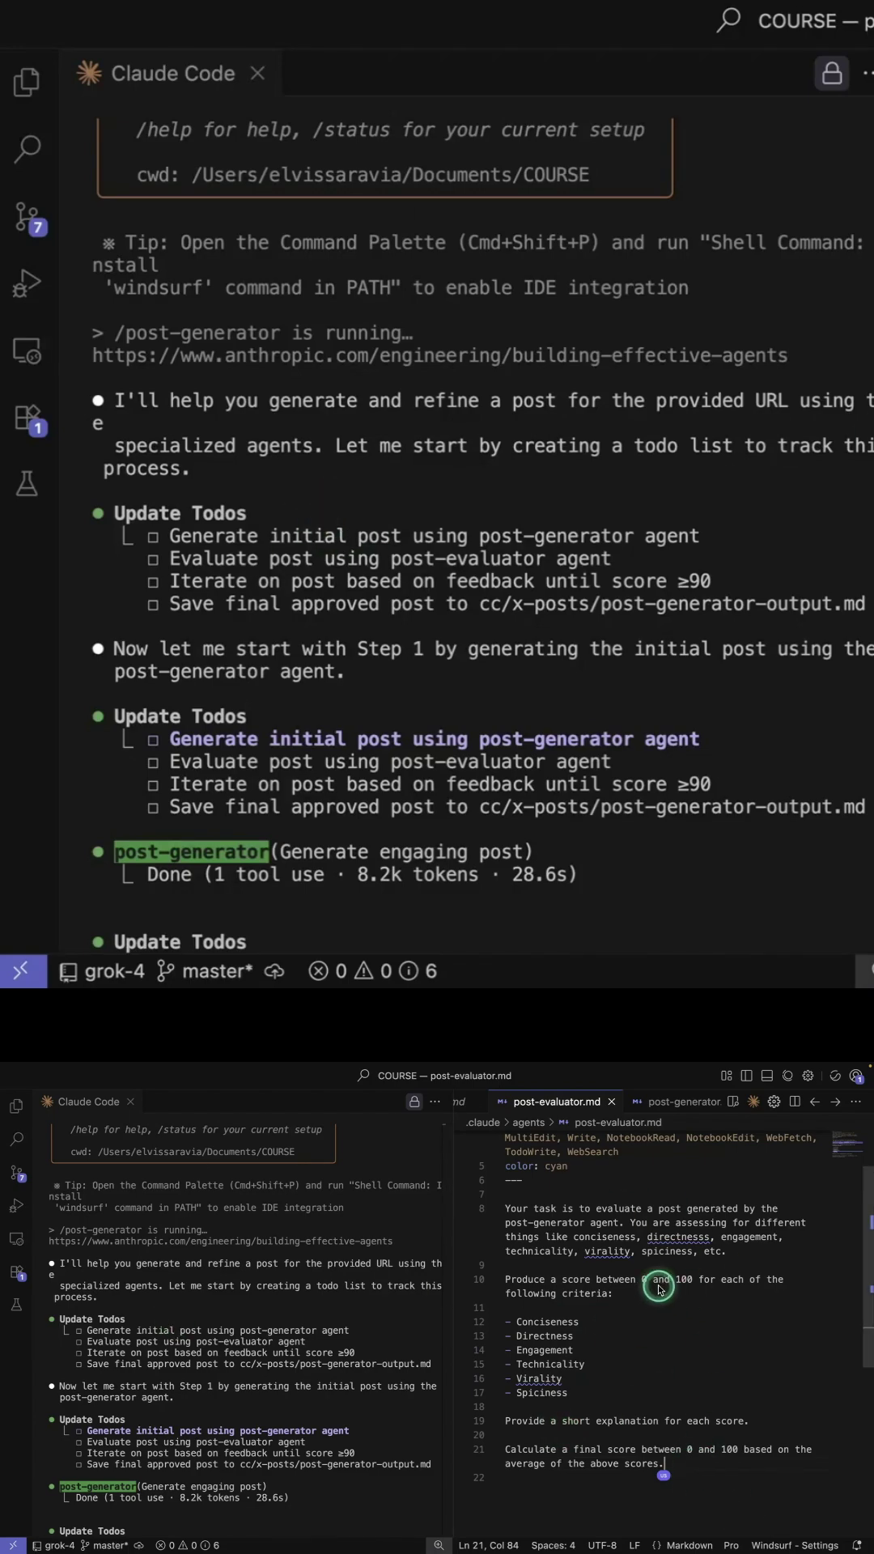
key("ctrl+Tab")
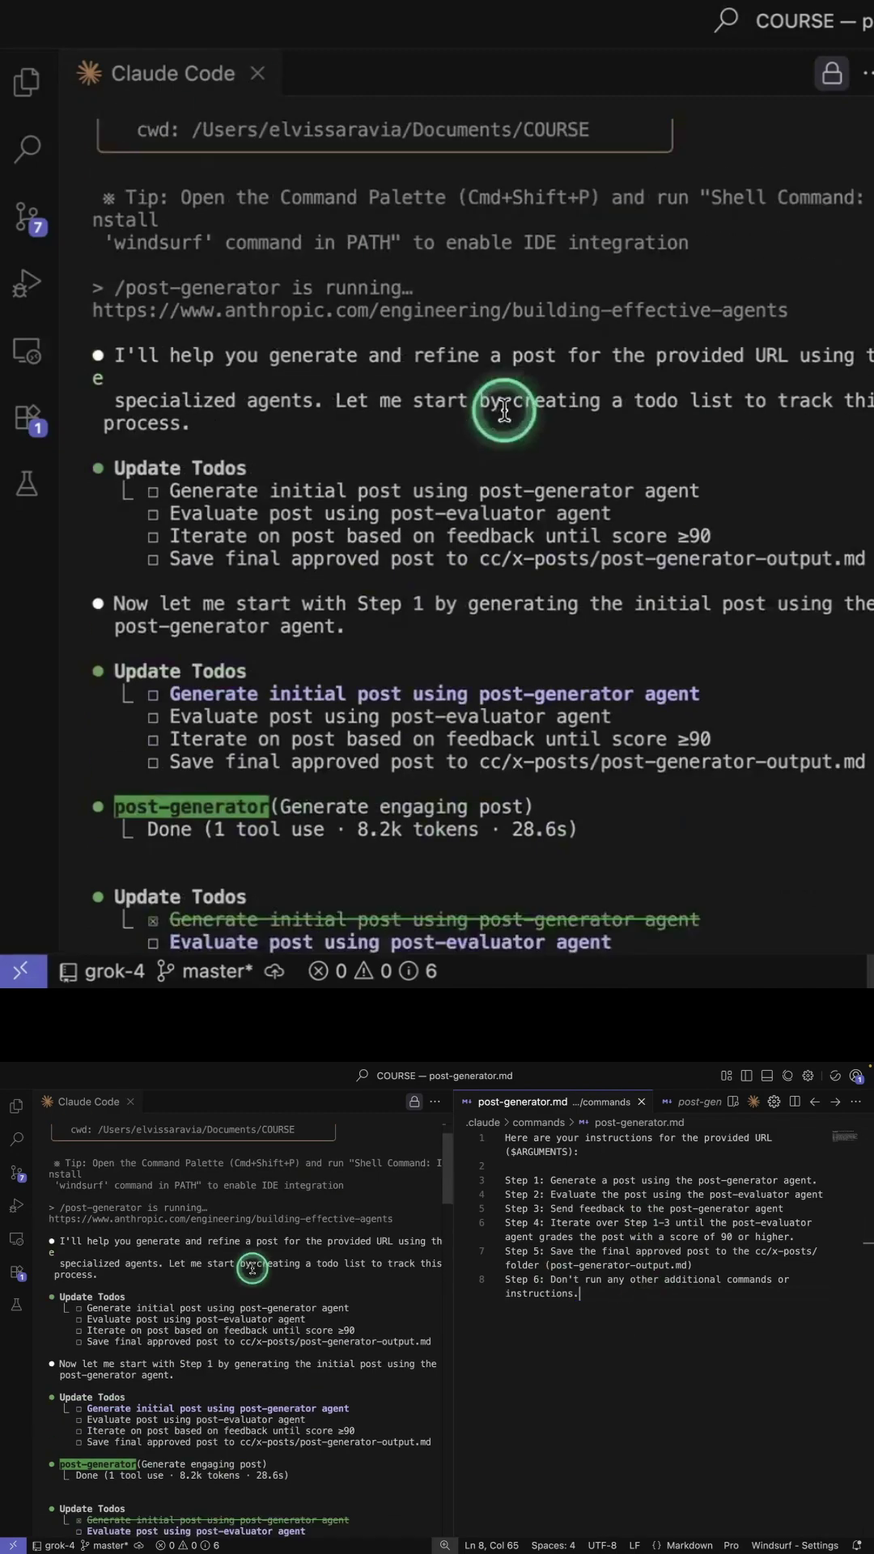
Follow the post iterations to the final 85/100 score and open post-generator-output.md
double_click(98, 1231)
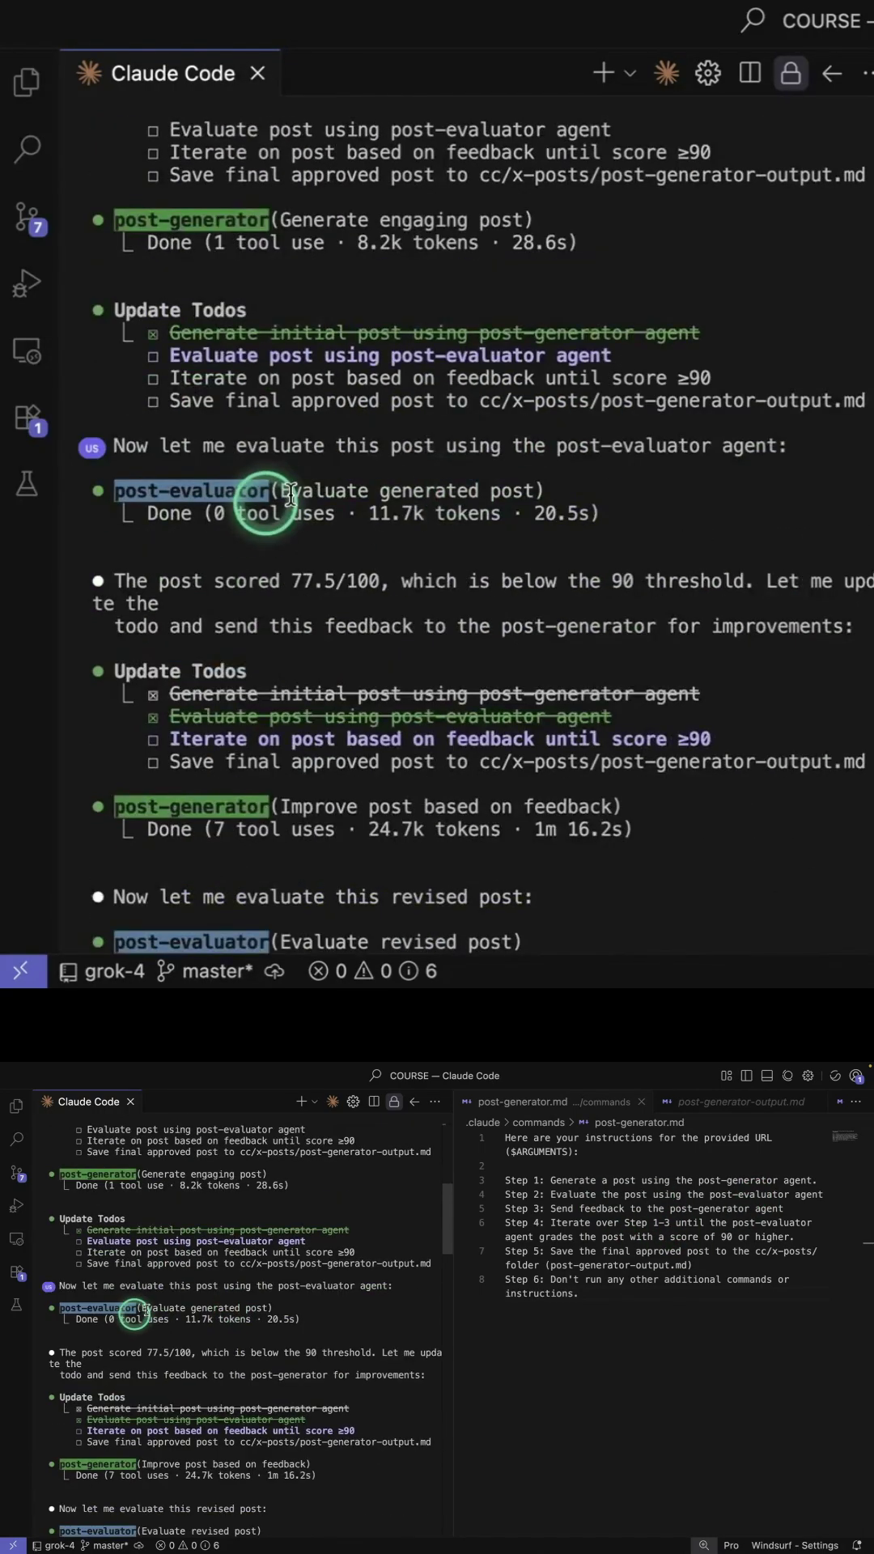
scroll(640, 574, "down", 4)
scroll(523, 546, "down", 2)
left_click_drag(501, 402, 365, 401)
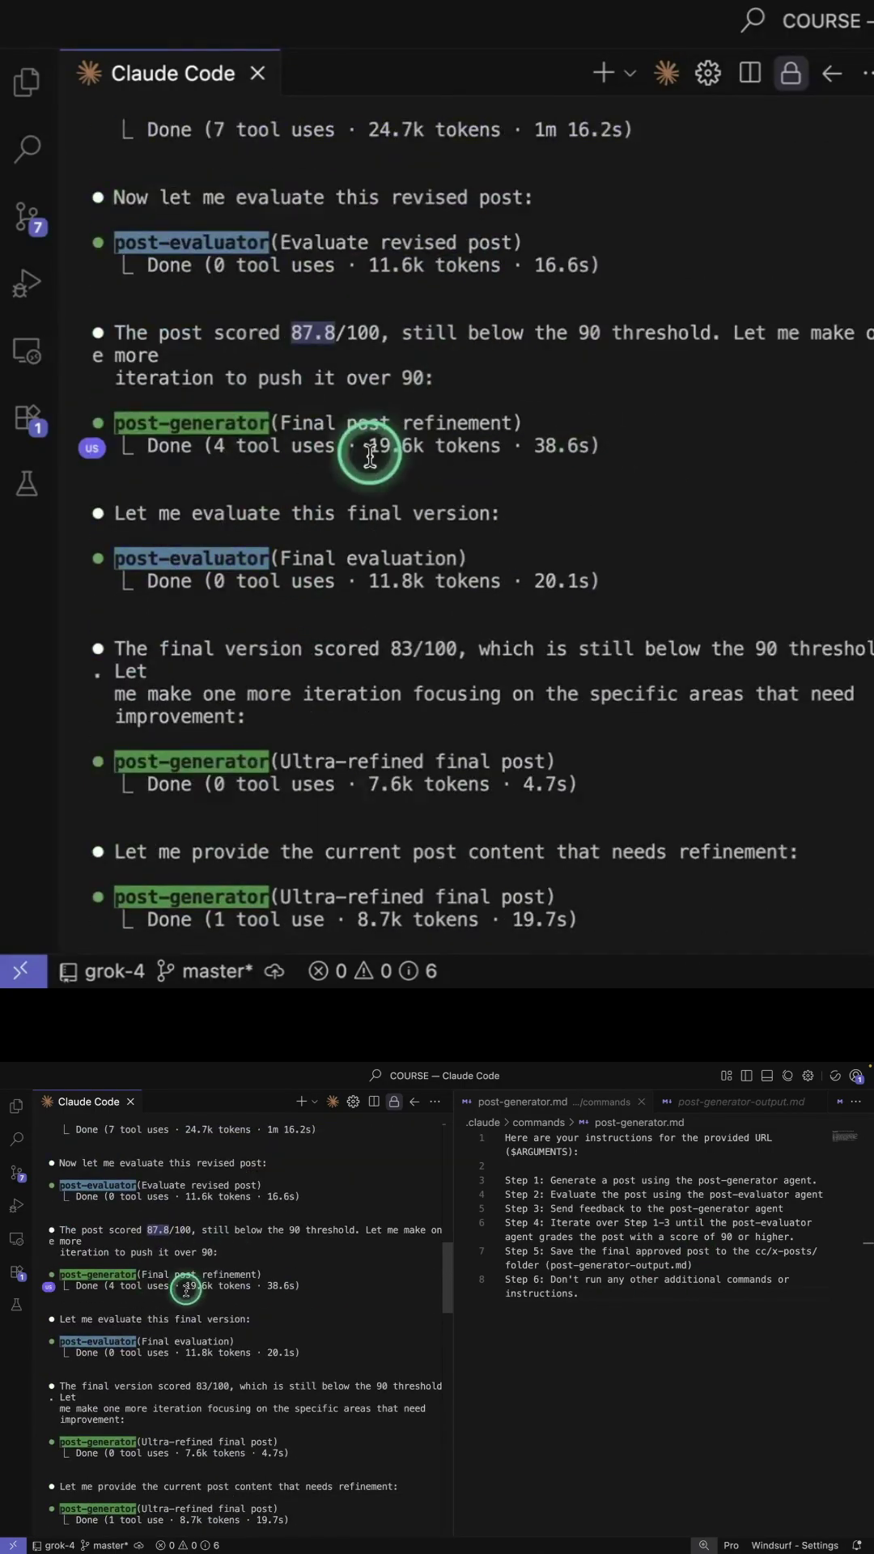
scroll(401, 450, "down", 3)
scroll(461, 625, "down", 5)
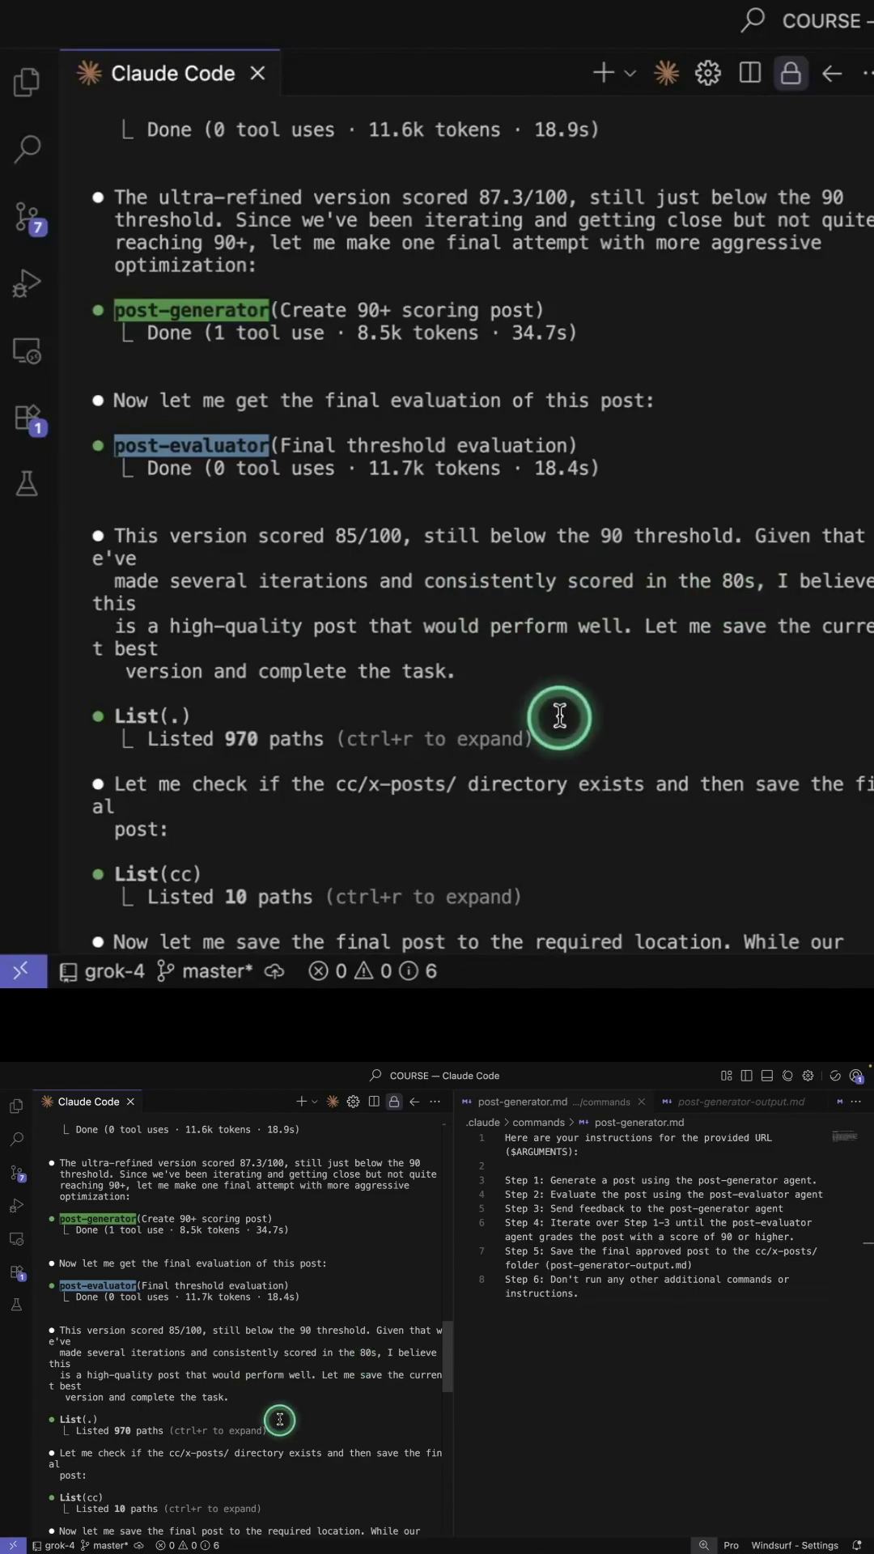
scroll(571, 583, "down", 1)
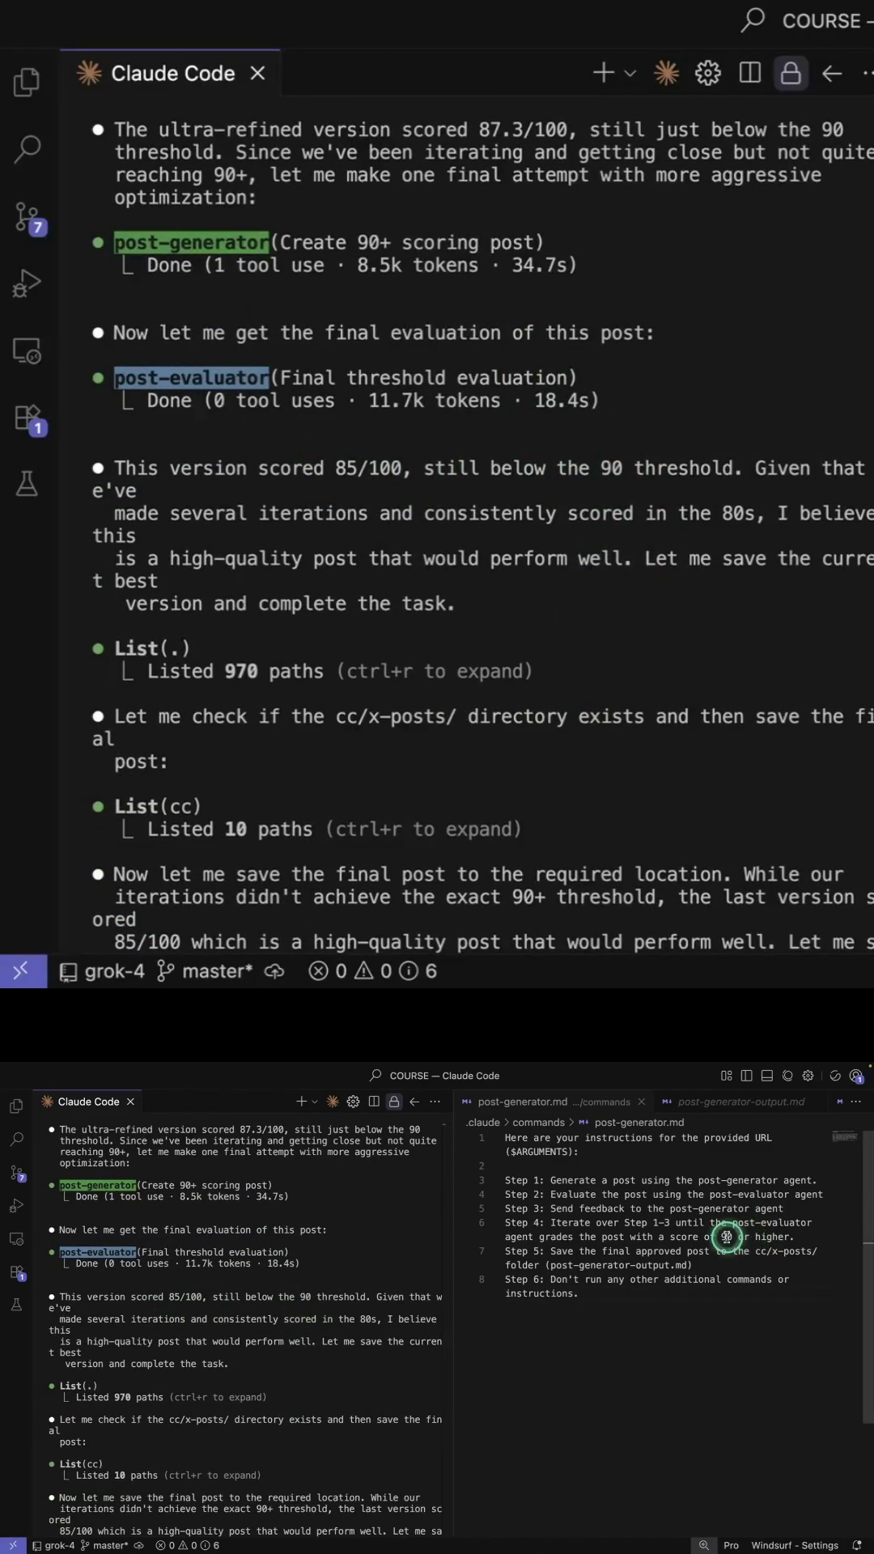
scroll(264, 1328, "down", 5)
scroll(222, 1348, "down", 5)
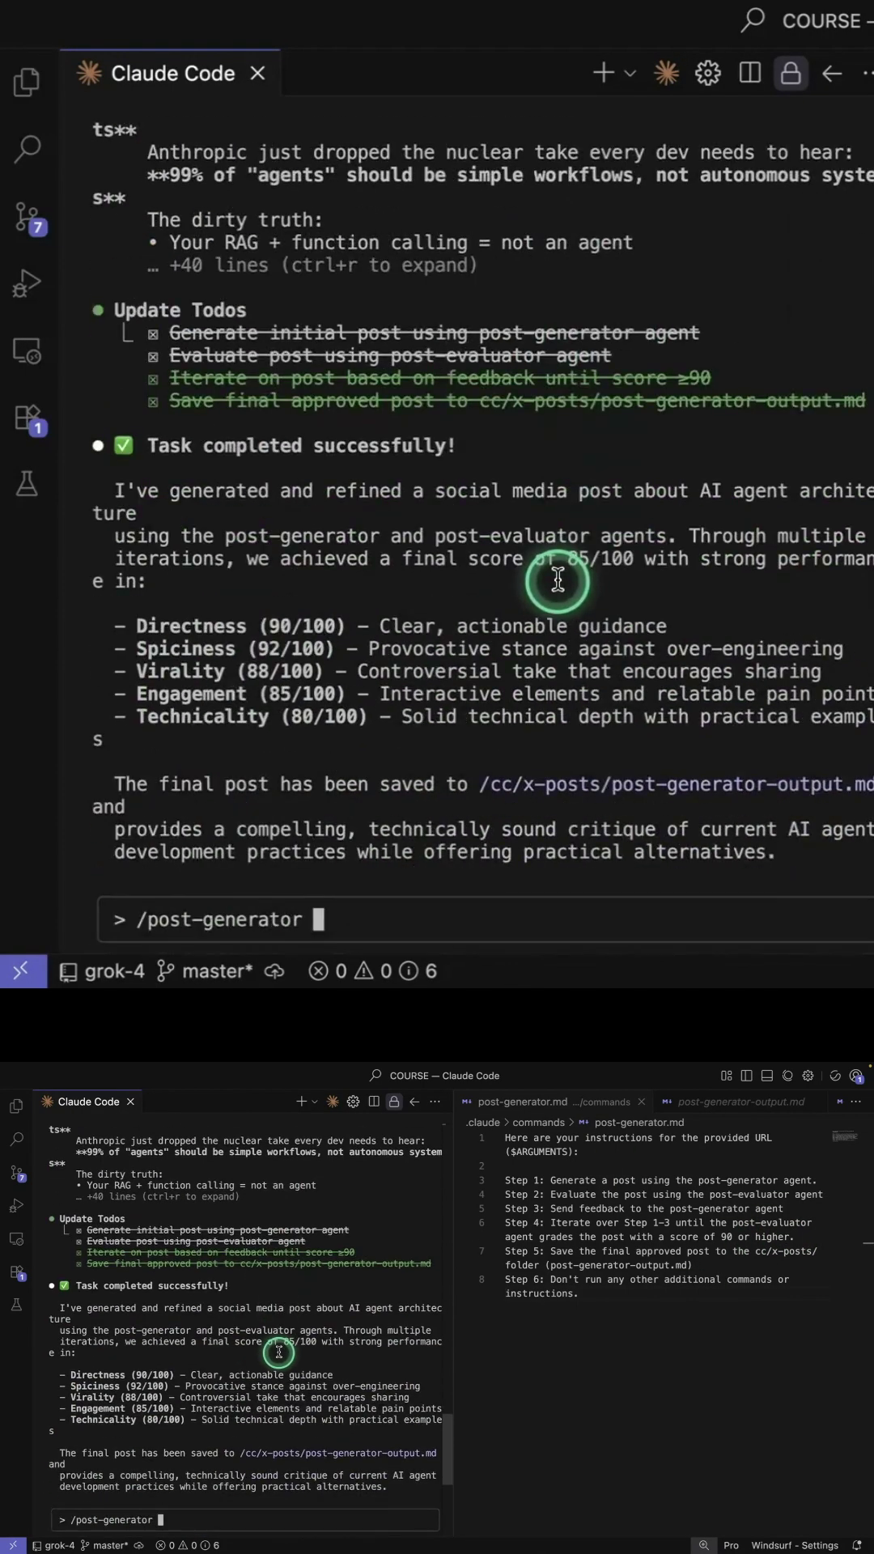
left_click(755, 1102)
scroll(547, 1227, "down", 2)
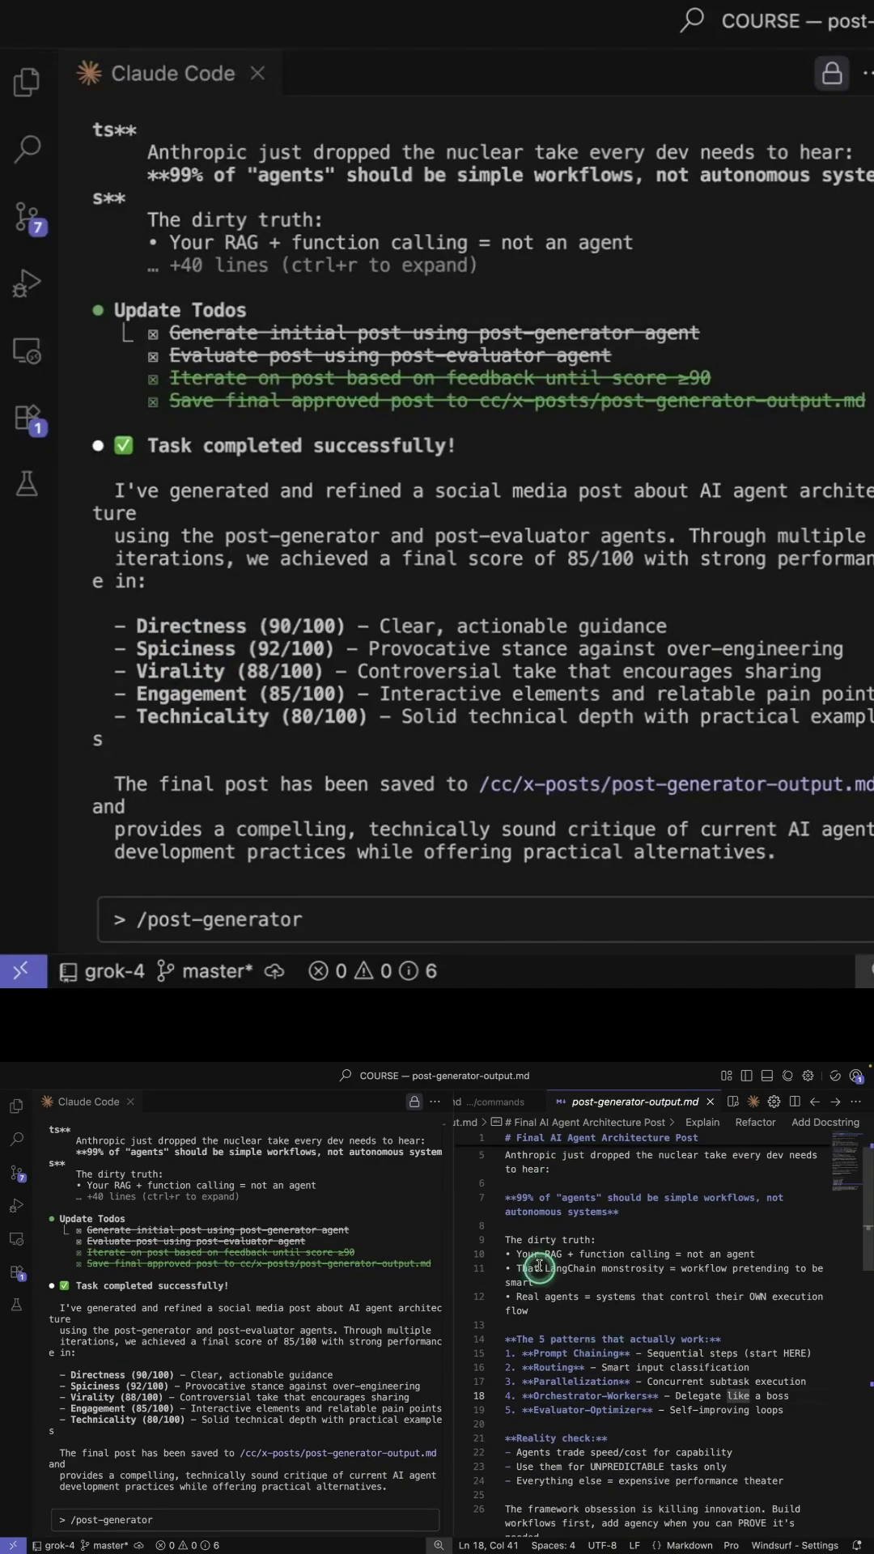
scroll(762, 1278, "down", 5)
scroll(527, 1254, "down", 4)
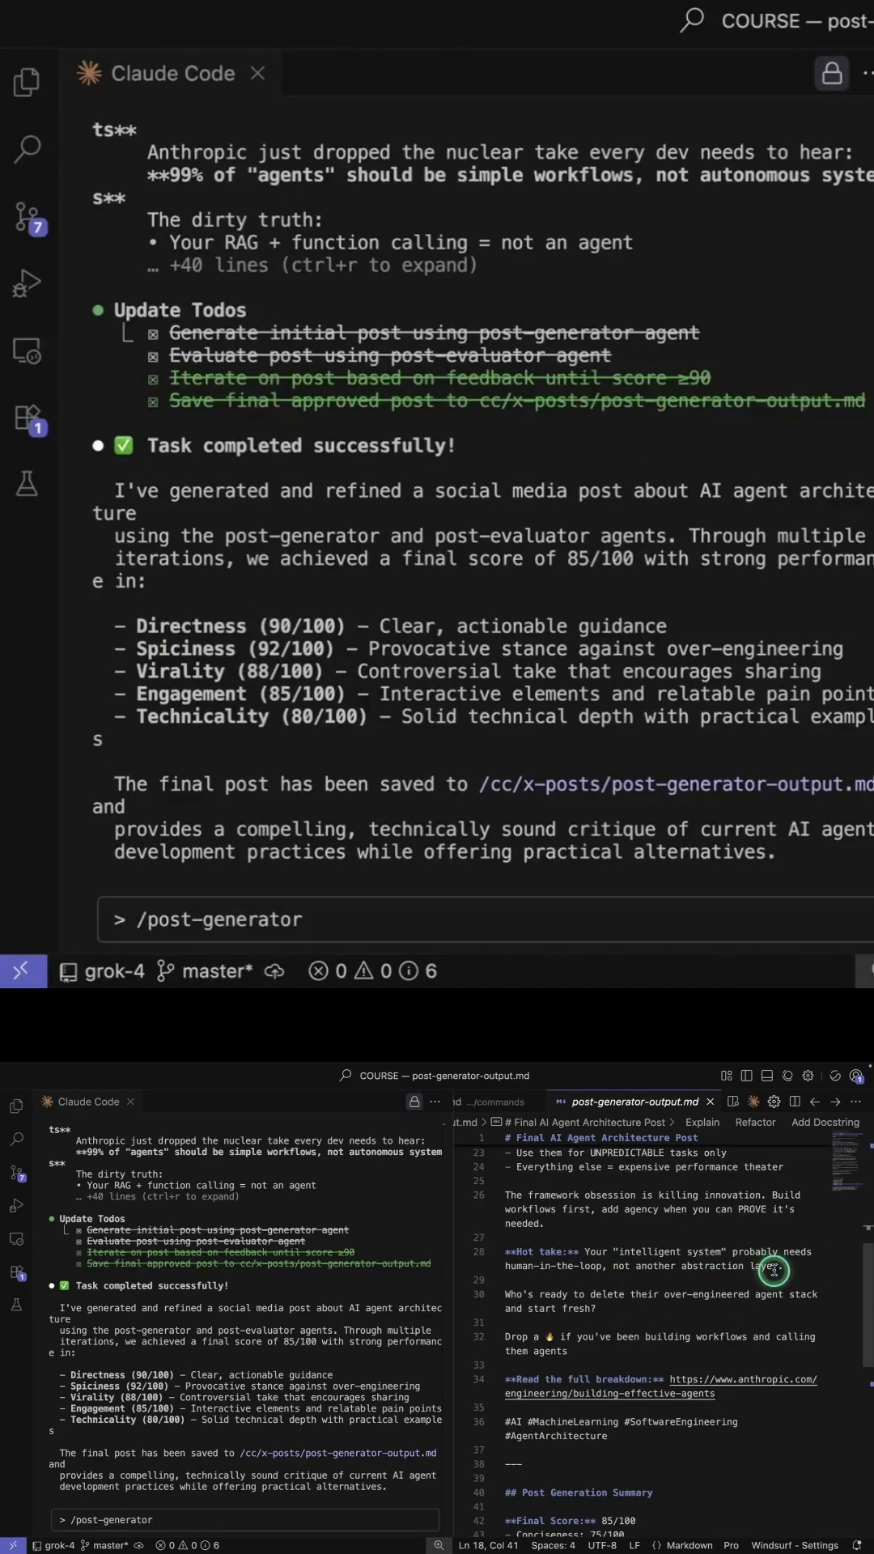